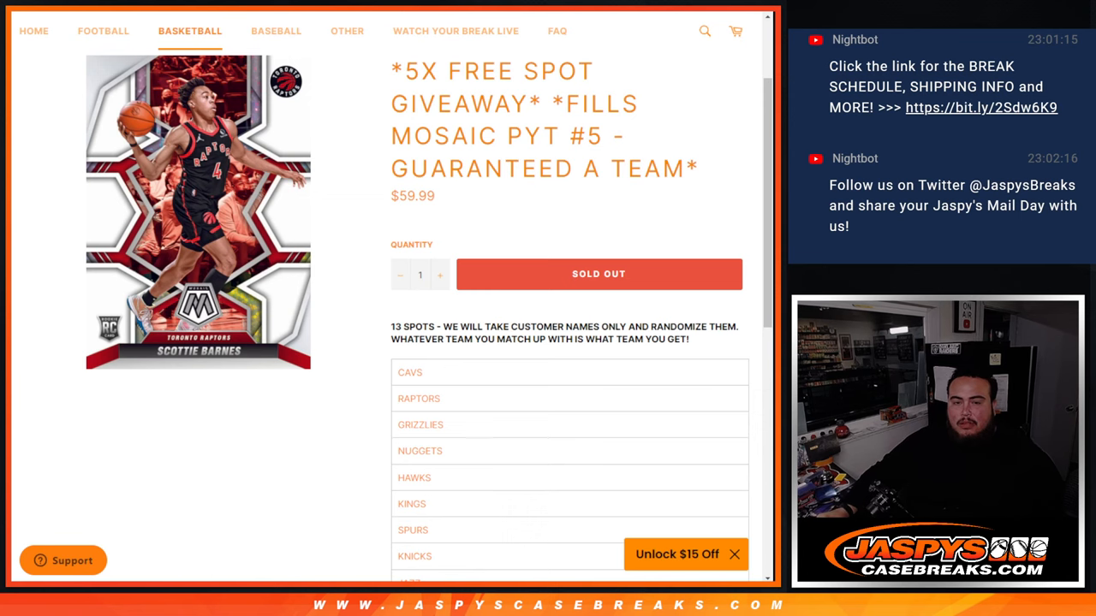
scroll(385, 308, down, 3)
scroll(385, 308, up, 3)
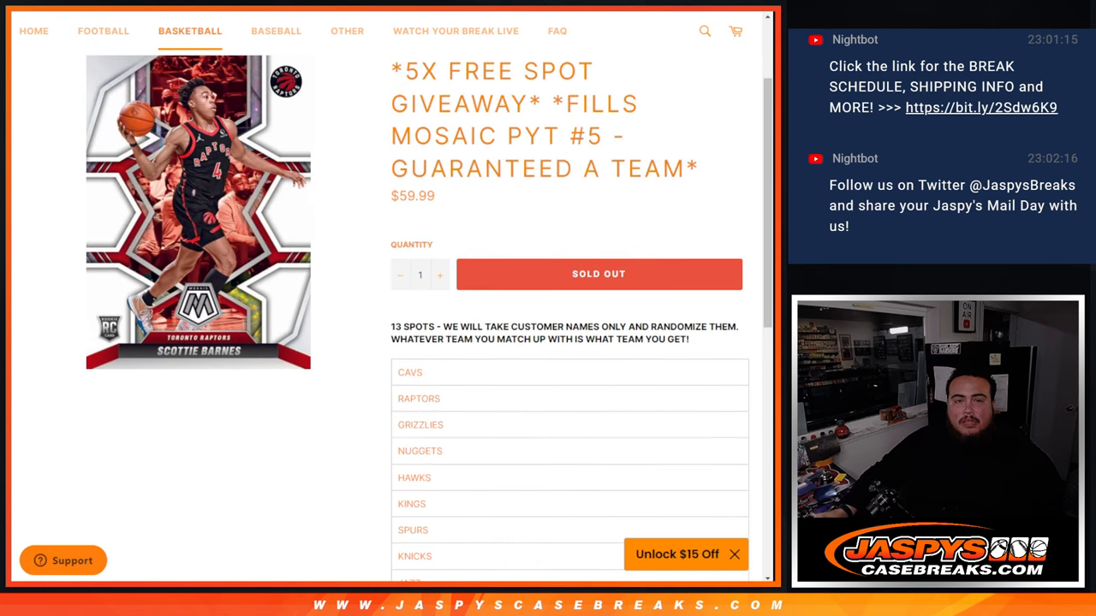
- Glance at the team spreadsheet, then bring up the RANDOM.ORG randomizer pages
key(alt+Tab)
key(alt+Tab)
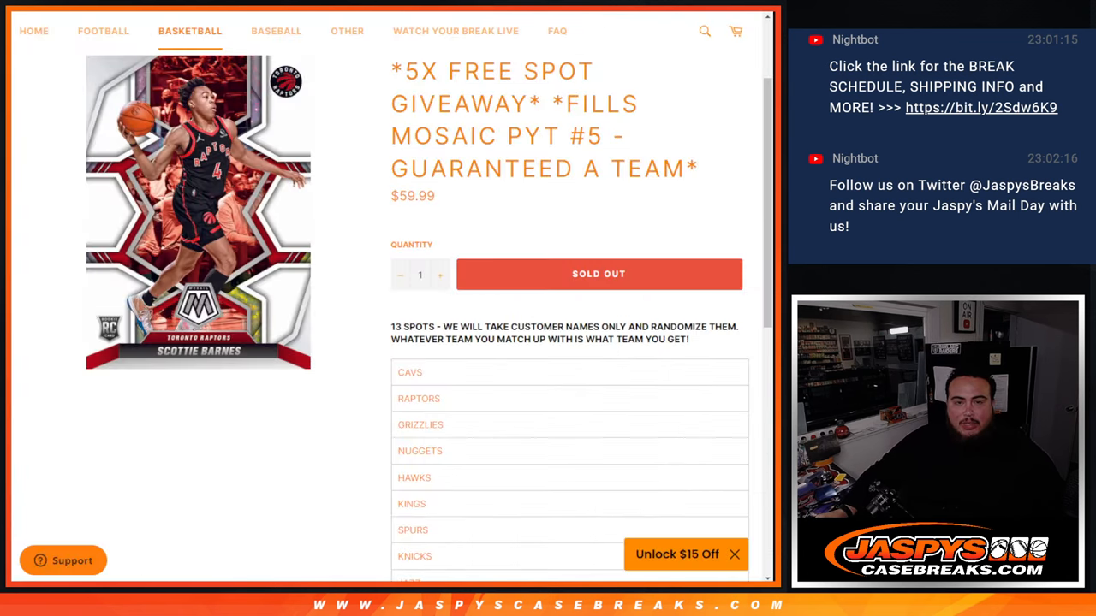
scroll(627, 120, down, 1)
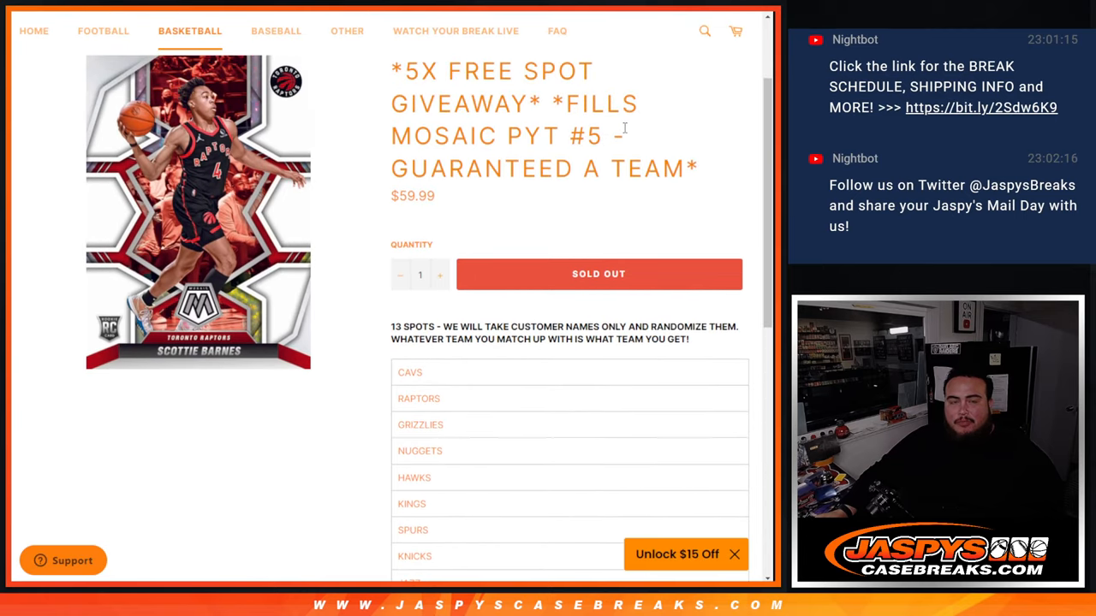
key(alt+Tab)
- Return to the List Randomizer form and make the names box taller
key(ctrl+Tab)
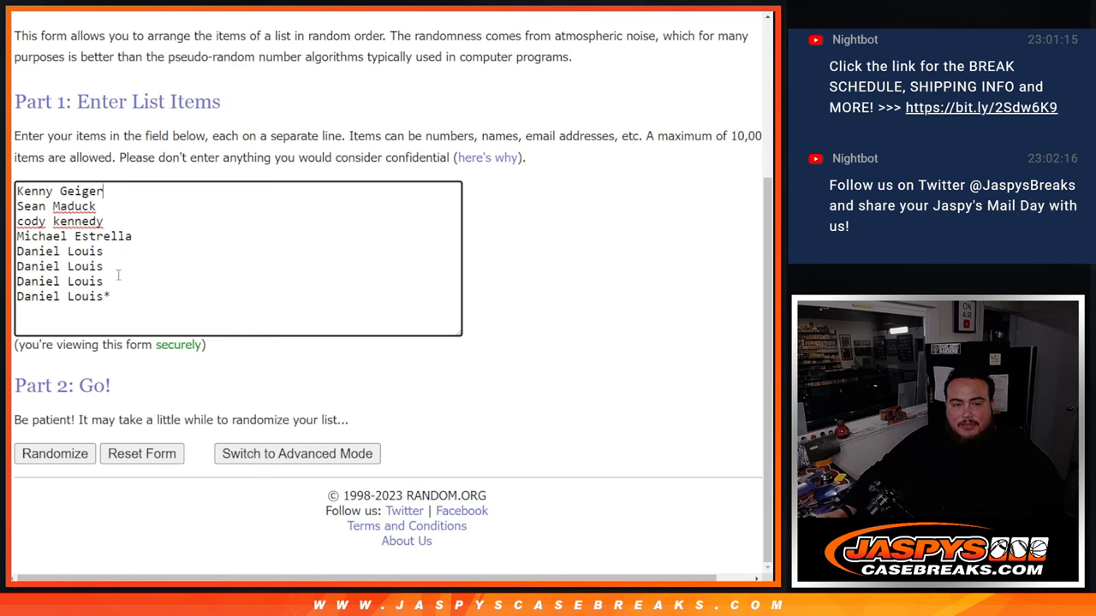
click(125, 300)
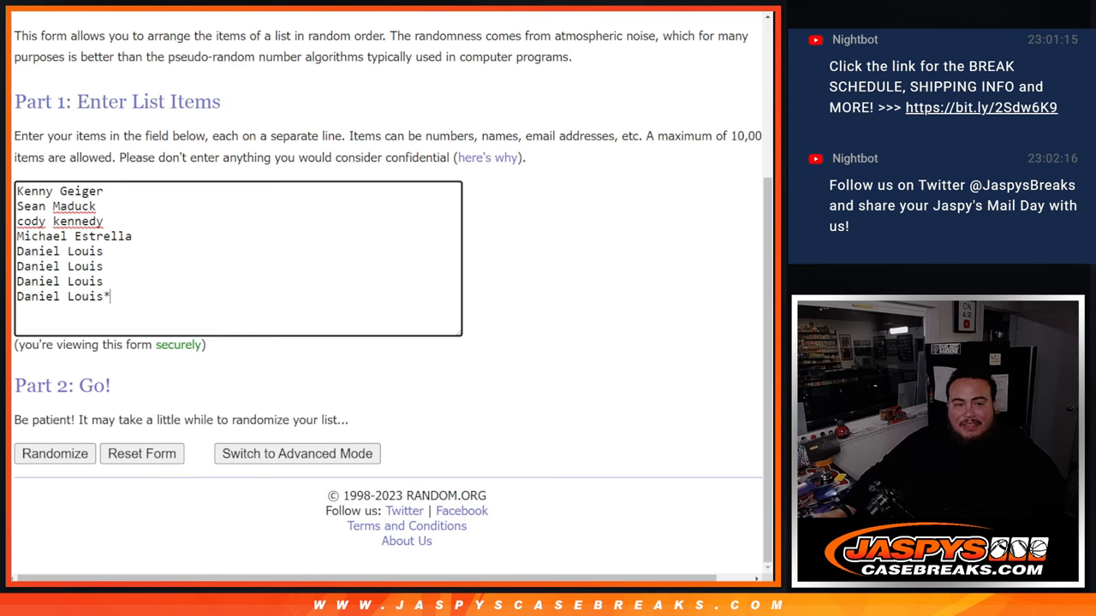
drag(460, 333, 396, 538)
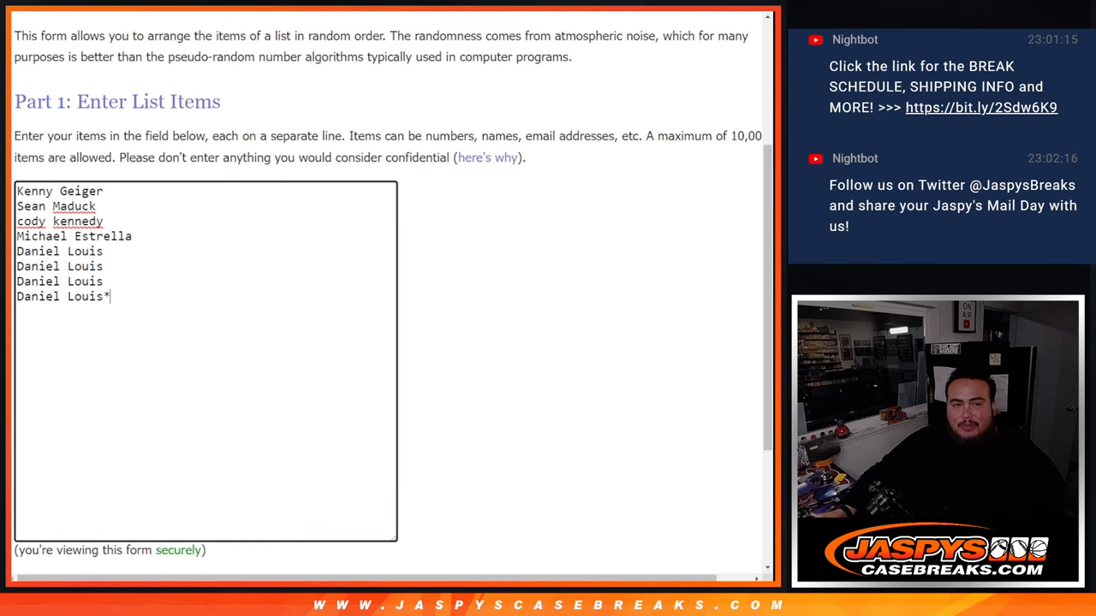
- Roll two dice on the Dice Roller, getting a 6 and a 5
key(ctrl+Tab)
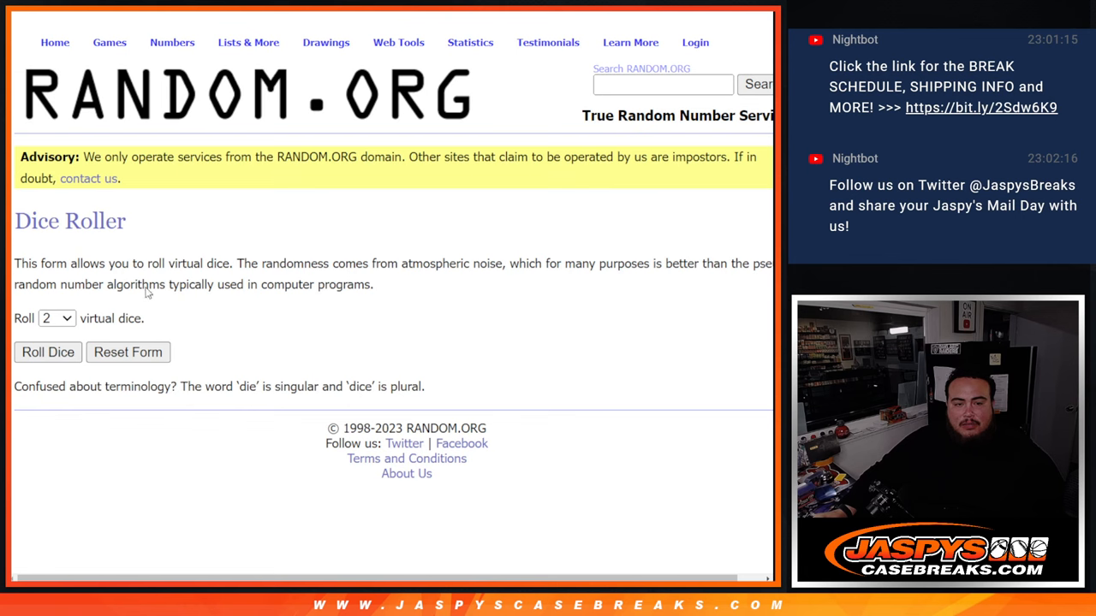
click(48, 352)
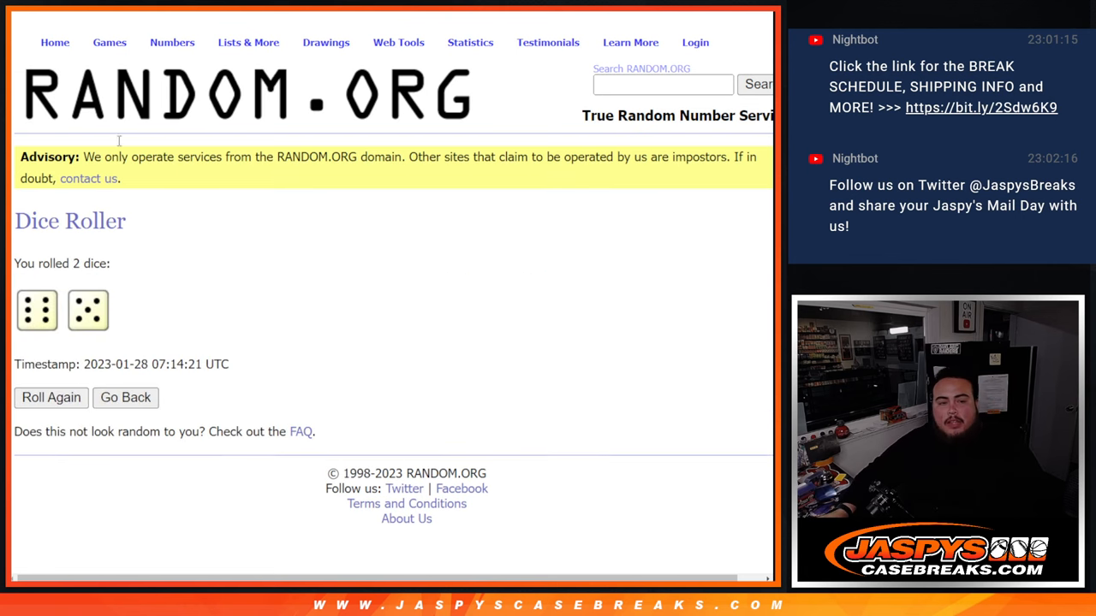
- Shuffle the eight-name list eleven times to match the dice total
key(ctrl+Tab)
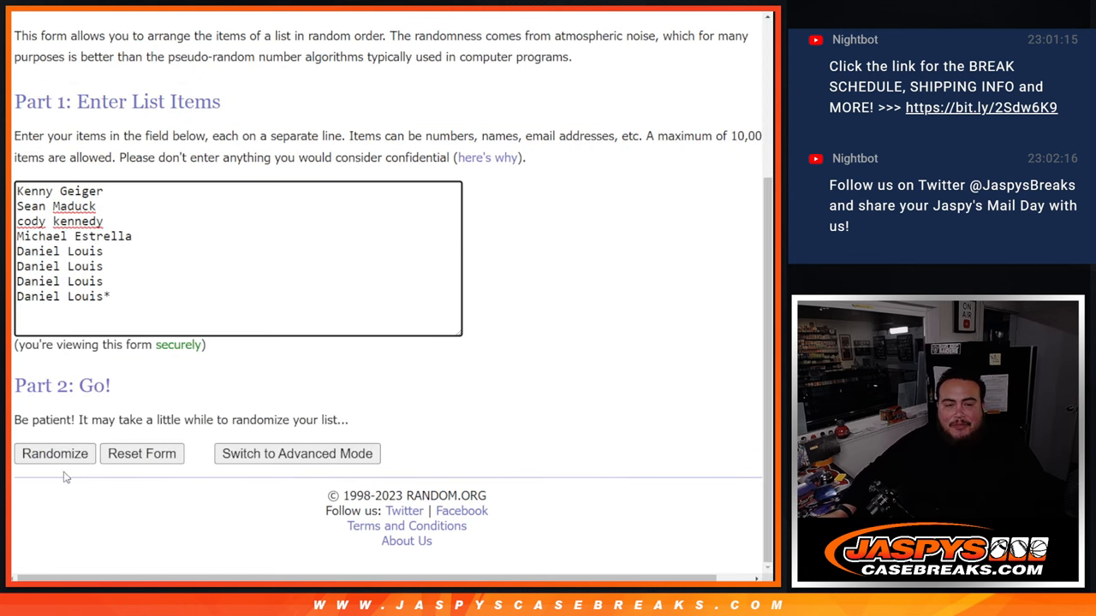
click(54, 454)
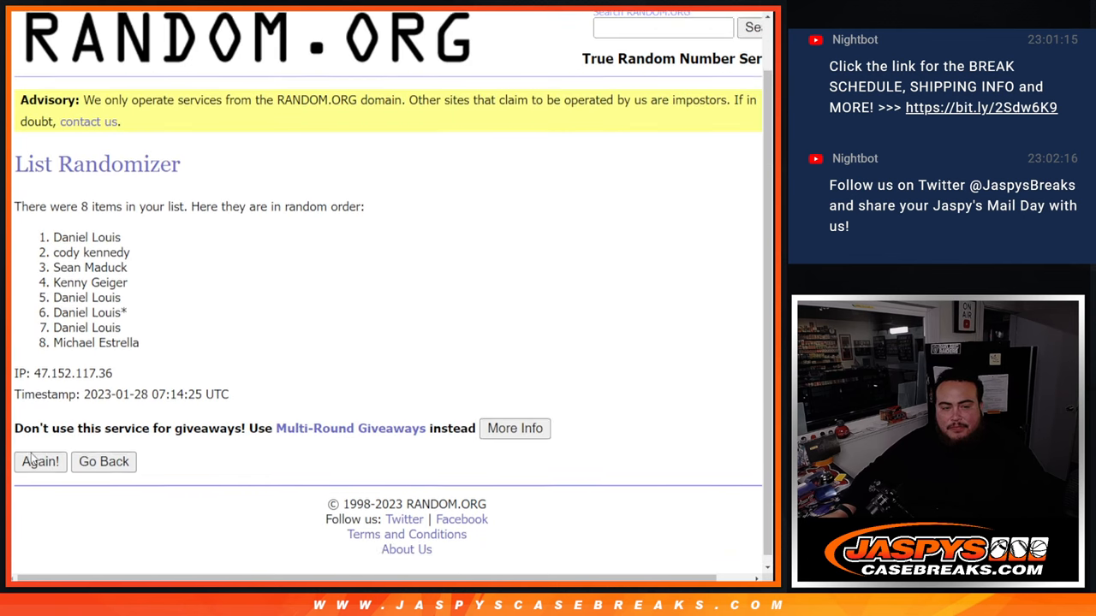
click(40, 453)
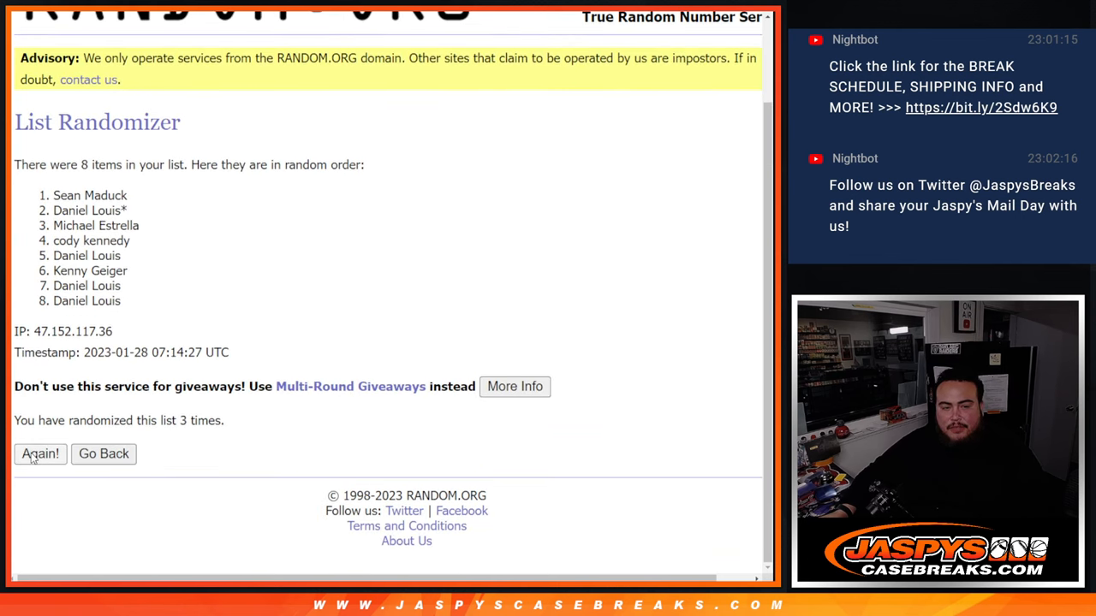
click(40, 454)
click(39, 454)
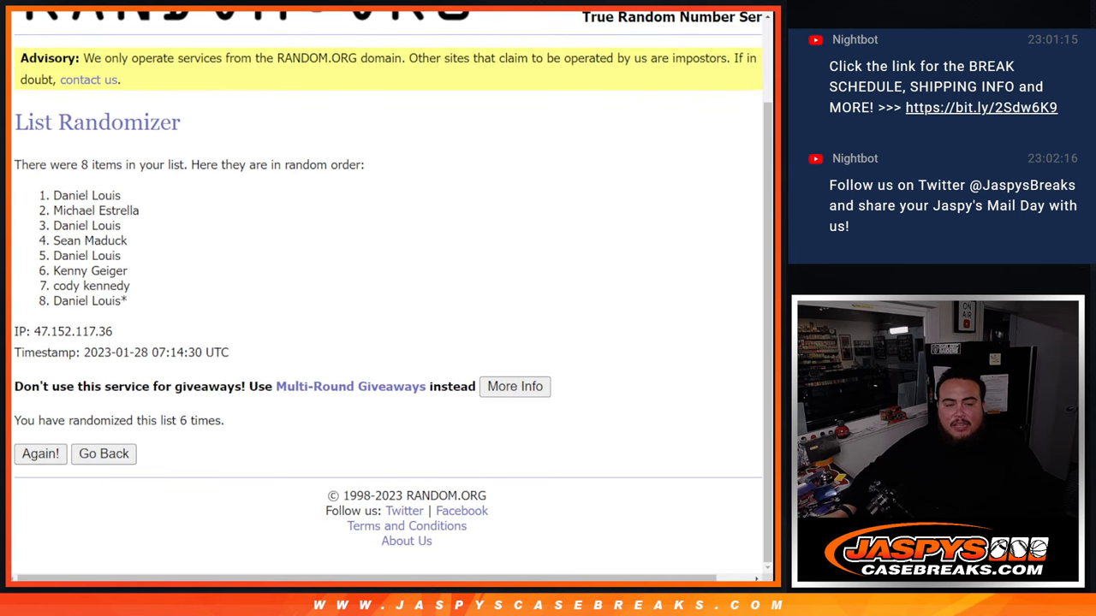
click(40, 454)
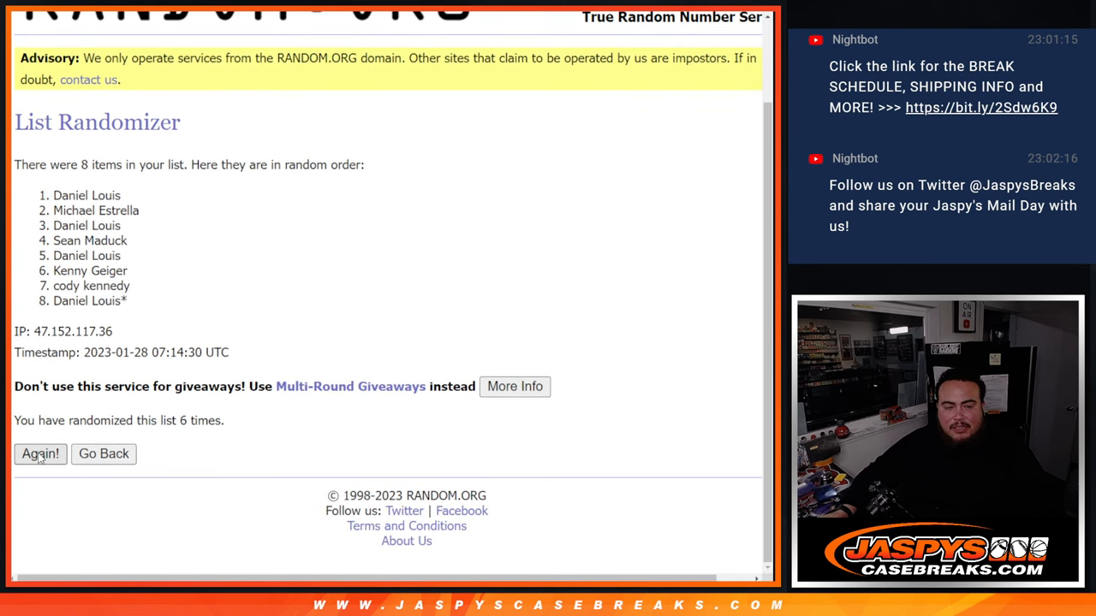
click(39, 453)
click(40, 454)
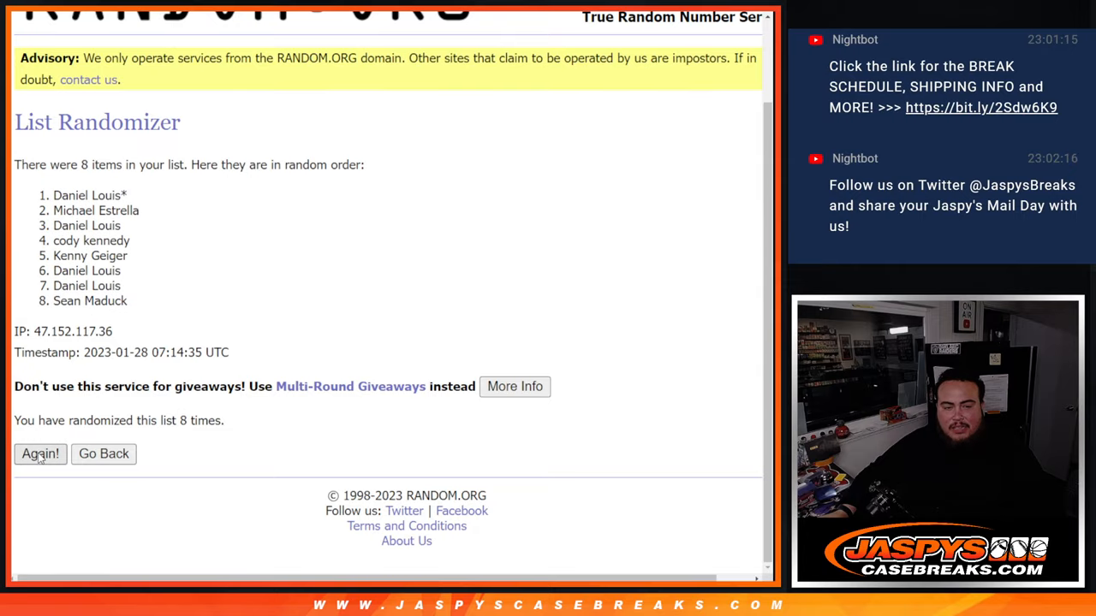
click(39, 454)
click(40, 454)
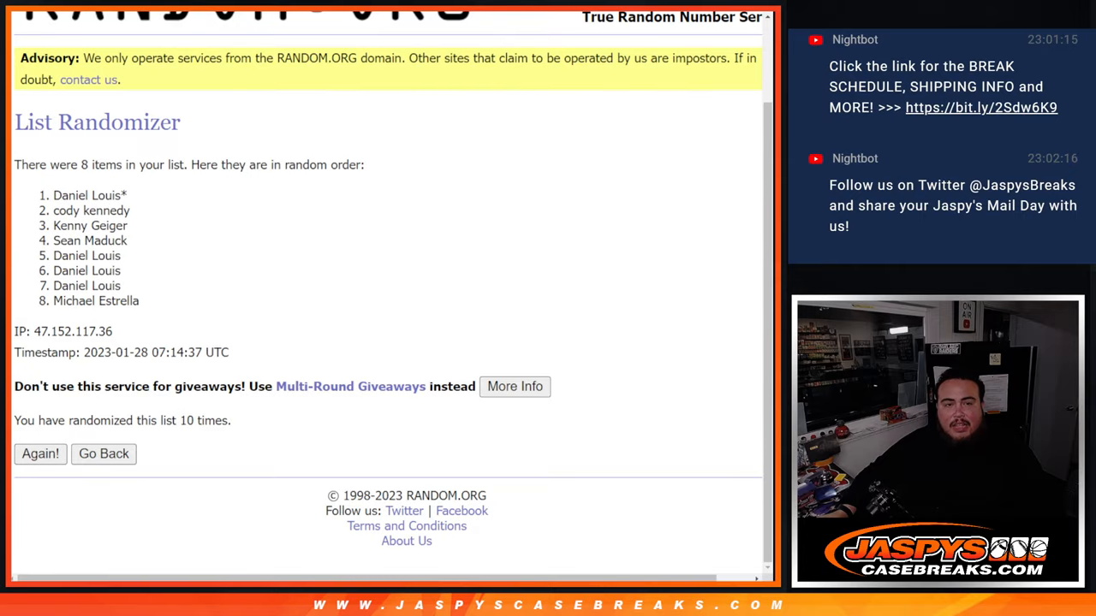
click(39, 453)
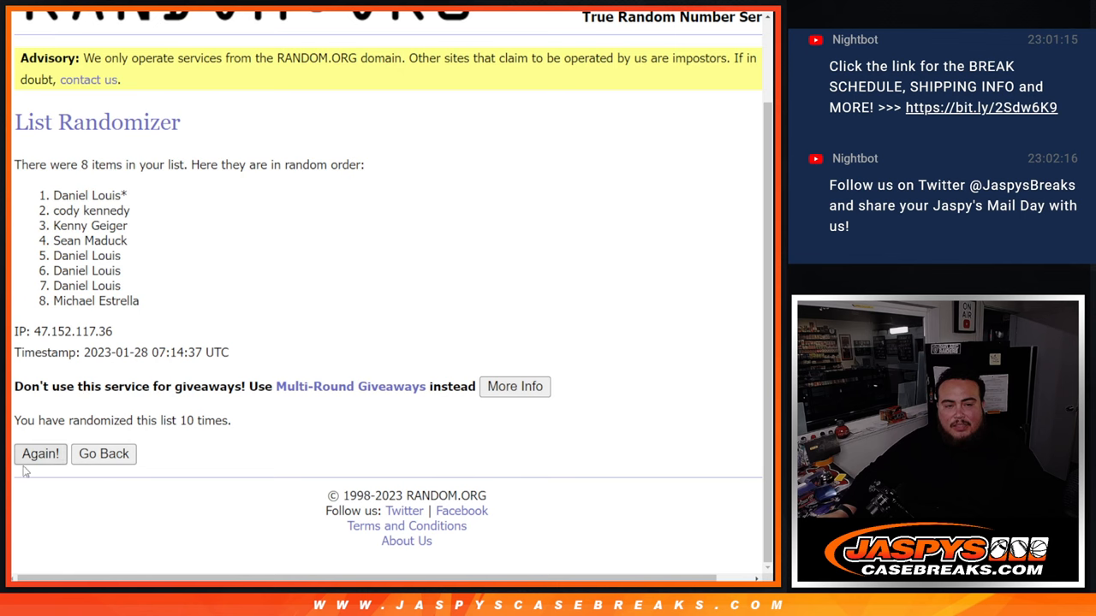
scroll(282, 342, down, 2)
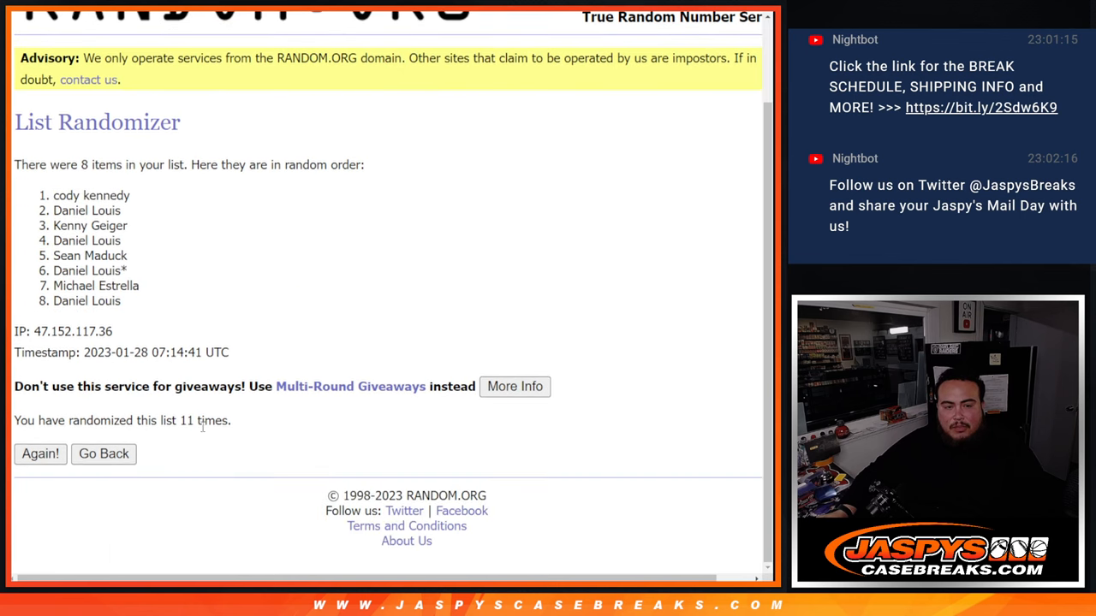
- Highlight the 11-times counter and double-check it against the dice result
drag(180, 420, 282, 420)
key(ctrl+Tab)
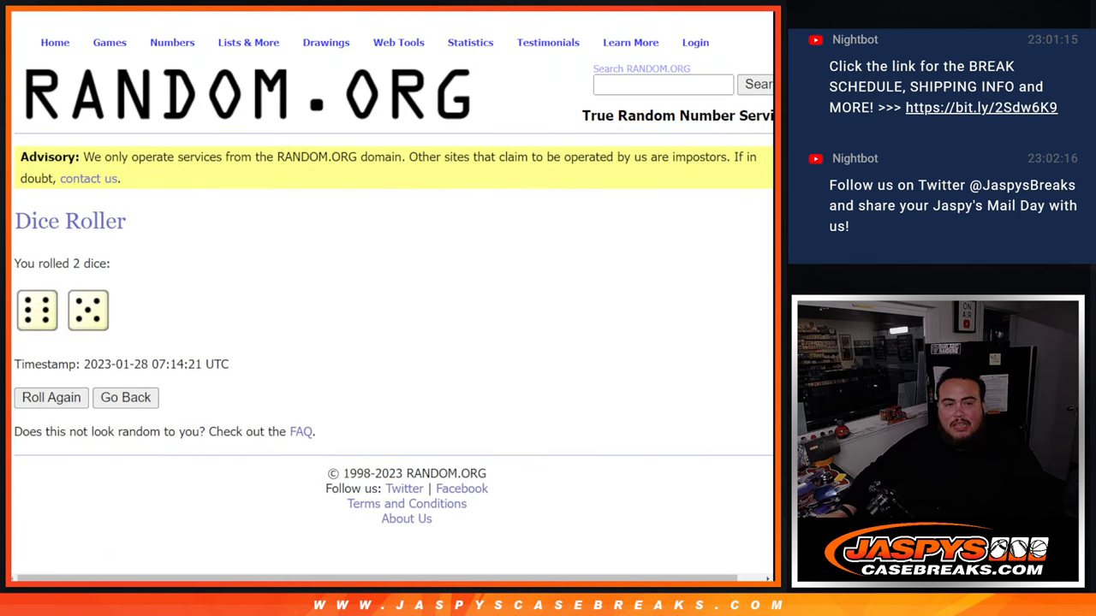
key(ctrl+Tab)
scroll(240, 454, up, 2)
- Copy the top five shuffled names and paste them at the end of the entry list
mouse_move(53, 293)
mouse_down()
mouse_move(168, 294)
mouse_move(171, 356)
mouse_up()
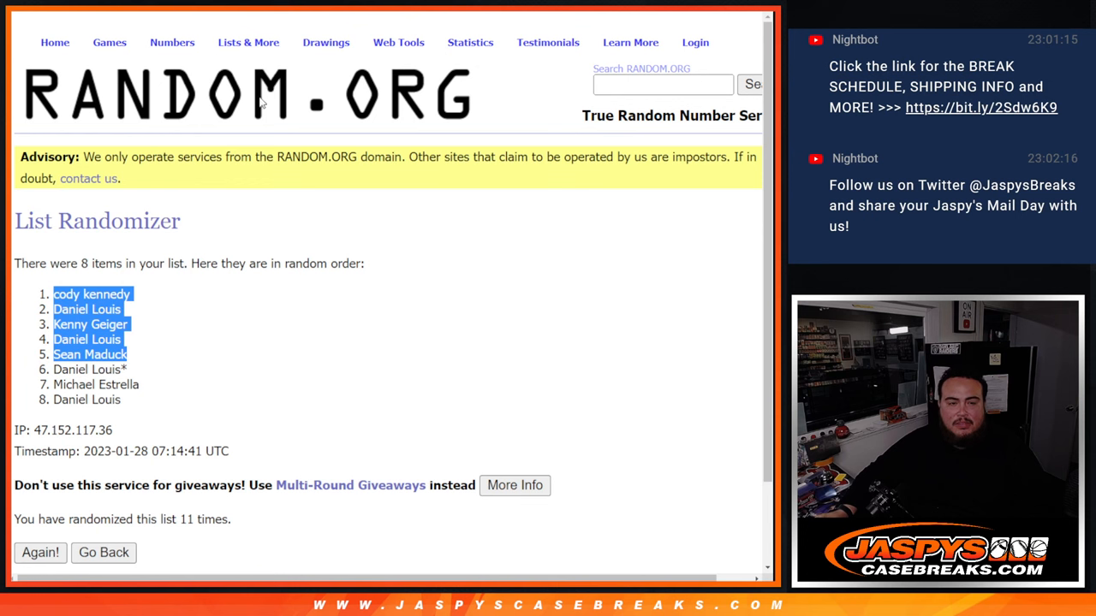
key(ctrl+Tab)
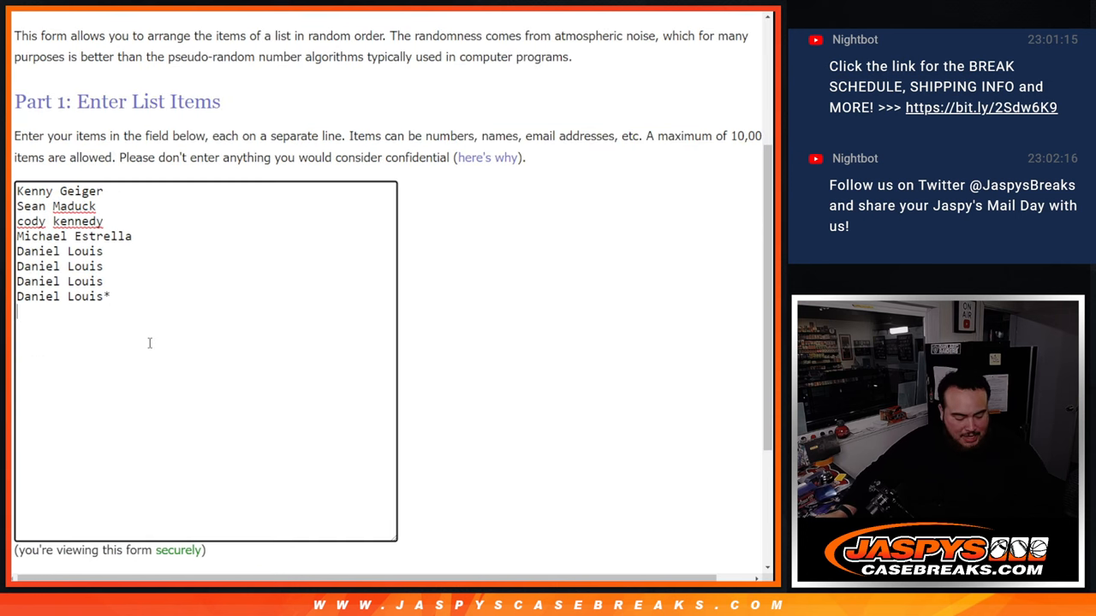
key(ctrl+v)
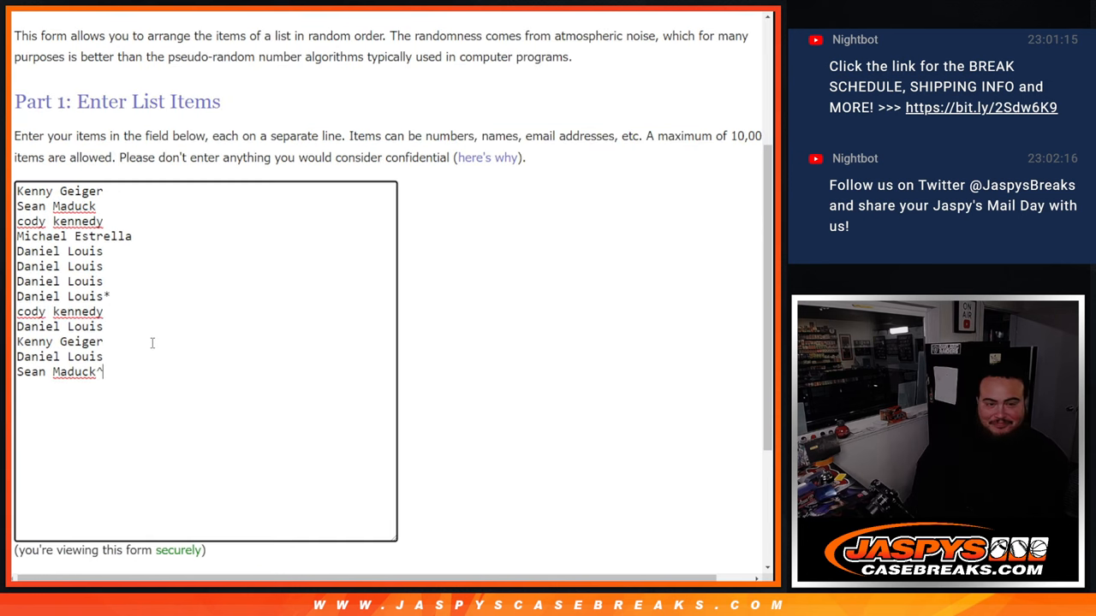
- Mark each of the five pasted names with a caret, making 13 entries
key(Up)
text(^)
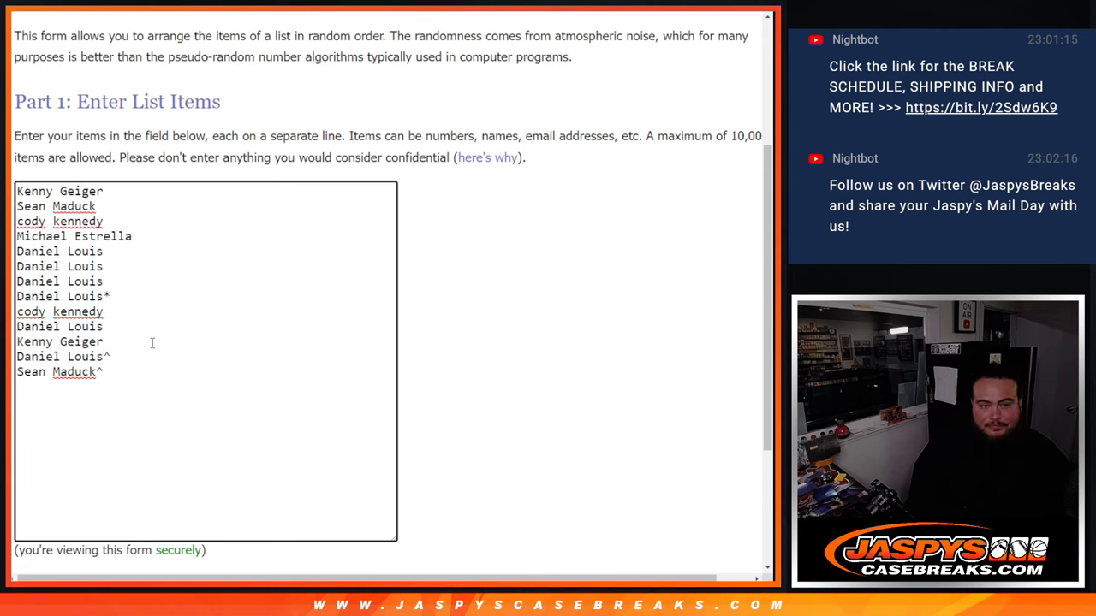
key(Up)
text(^)
key(Up)
text(^)
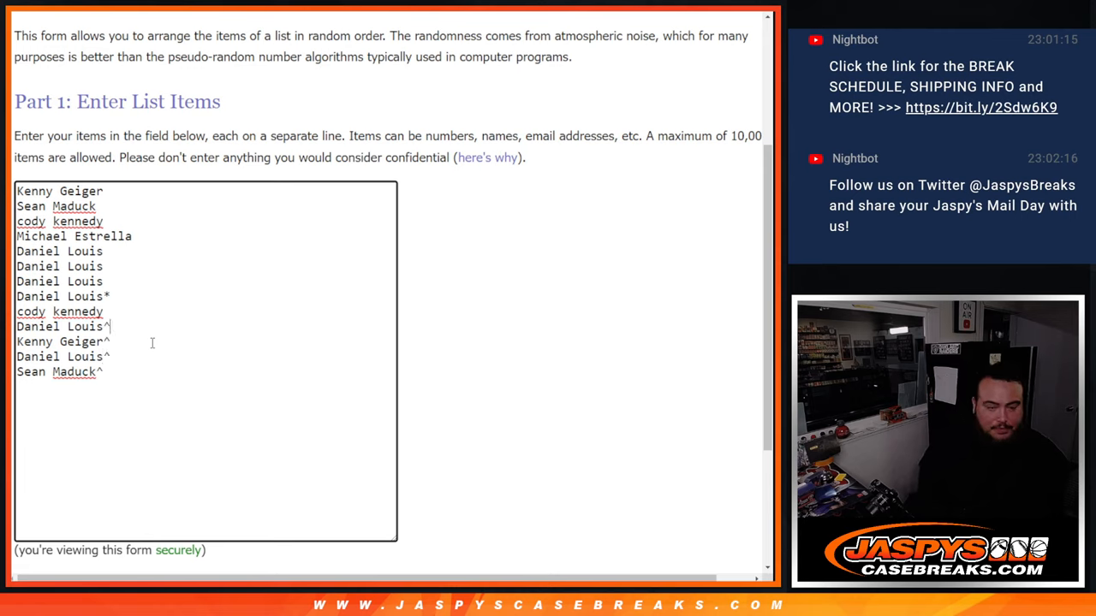
key(Up)
text(^)
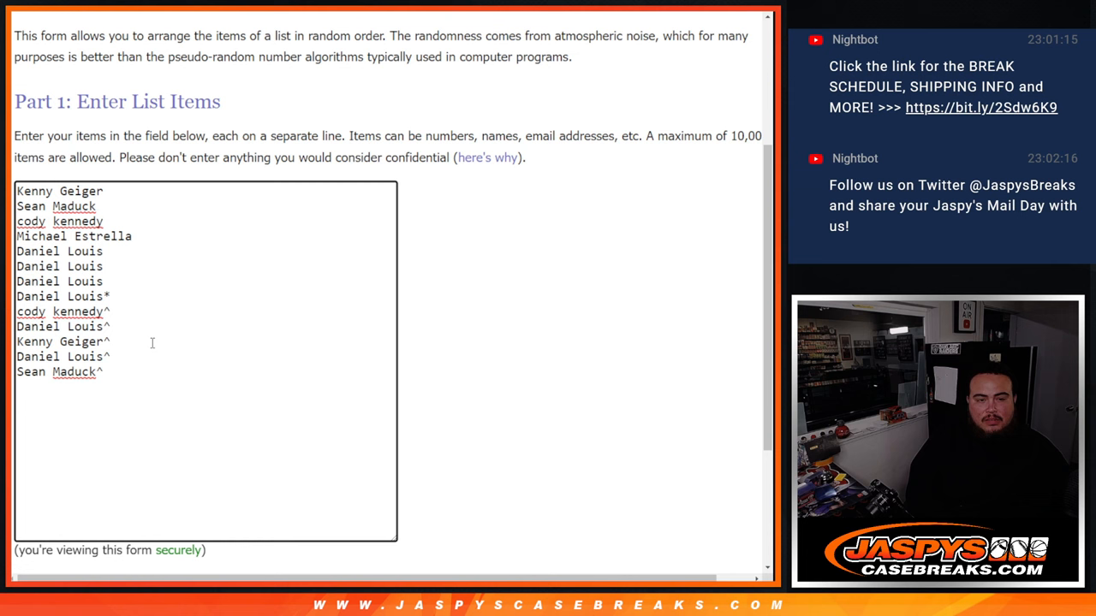
key(Down)
key(Down)
key(Down)
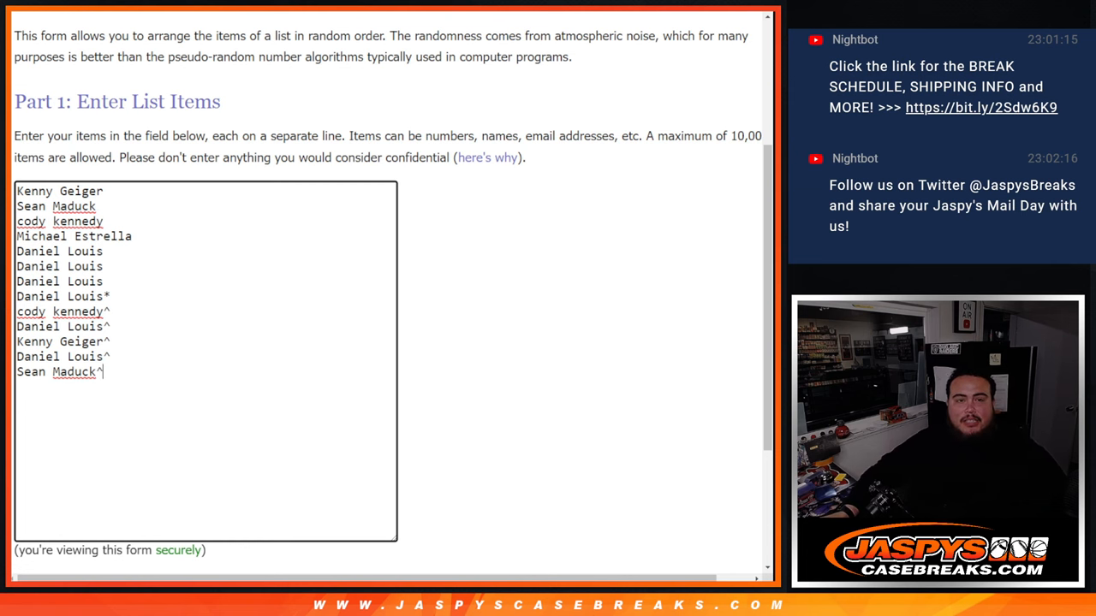
key(ctrl+Tab)
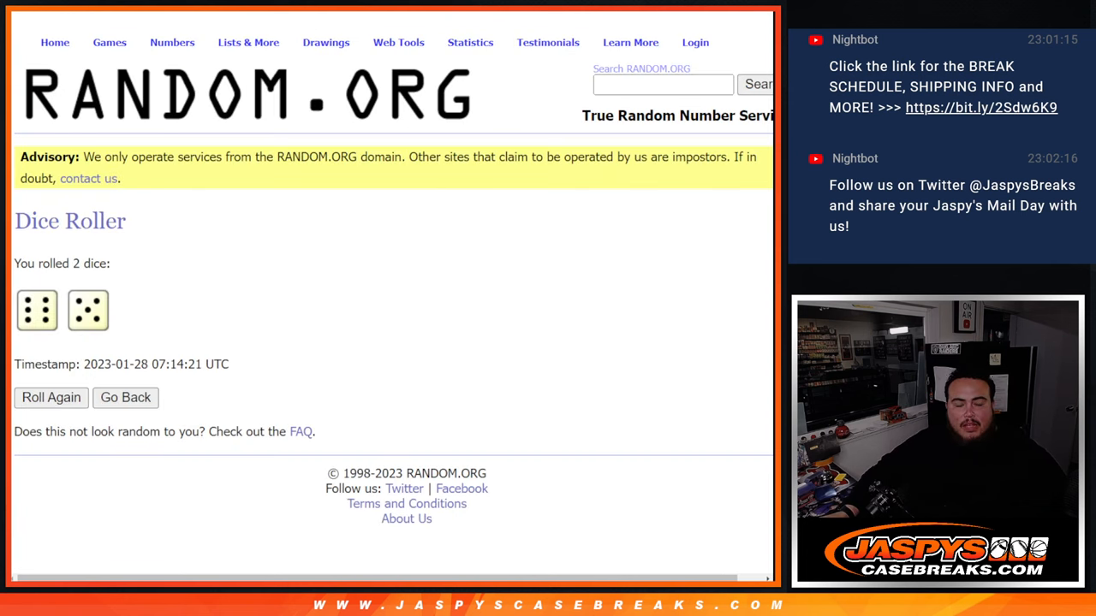
- Reshuffle the 13-name list until it has been randomized eleven times
key(ctrl+Tab)
key(ctrl+Tab)
scroll(220, 436, down, 5)
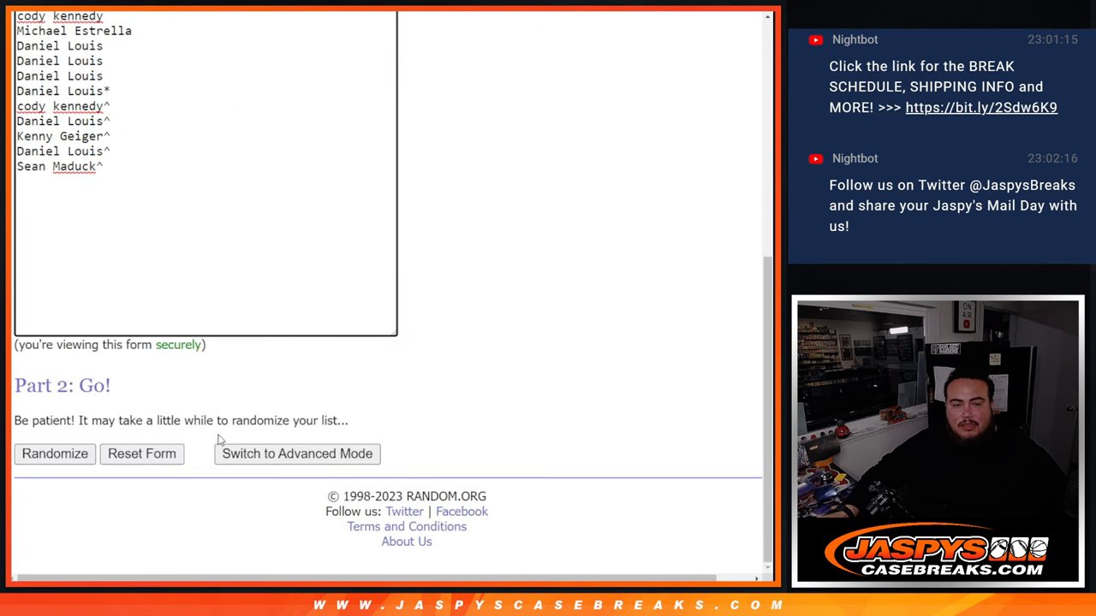
click(46, 454)
scroll(28, 460, down, 5)
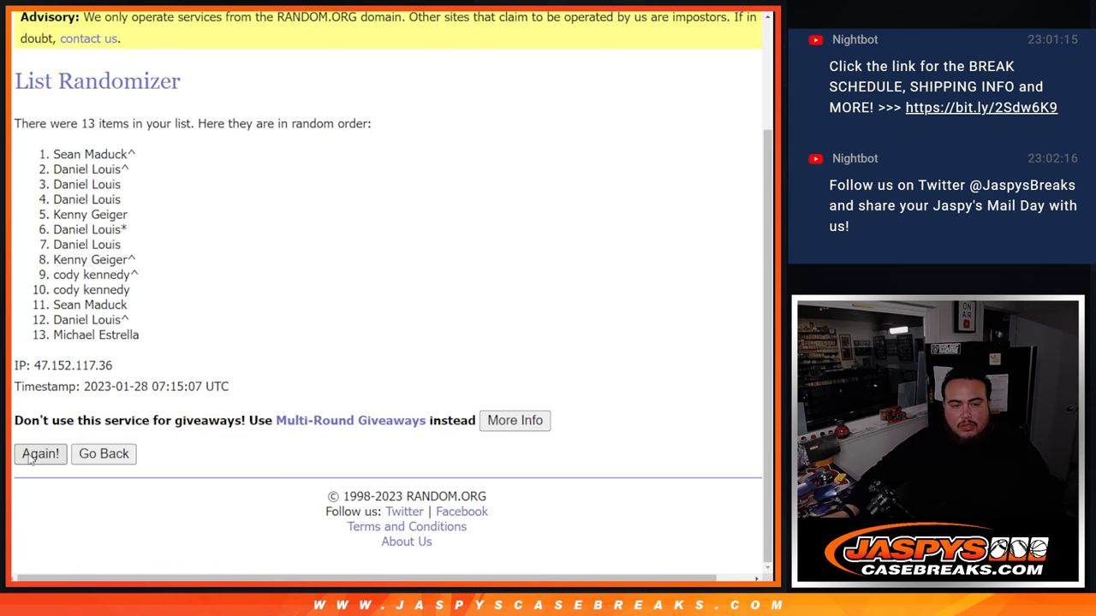
click(28, 459)
scroll(28, 460, up, 5)
scroll(28, 460, down, 5)
click(28, 459)
scroll(28, 460, down, 5)
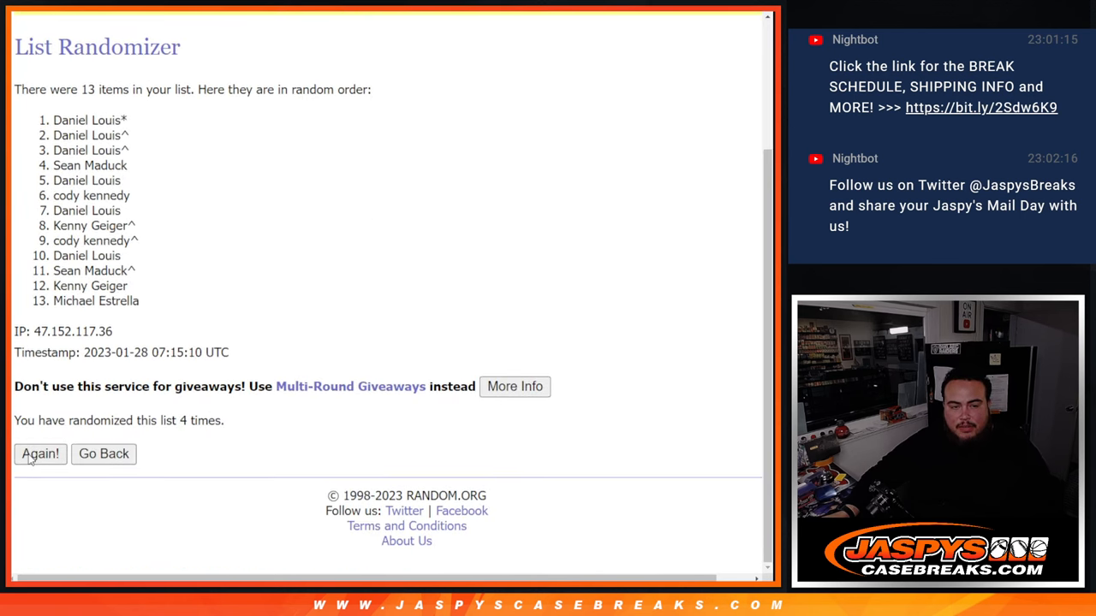
scroll(29, 460, down, 5)
click(40, 454)
scroll(28, 460, down, 5)
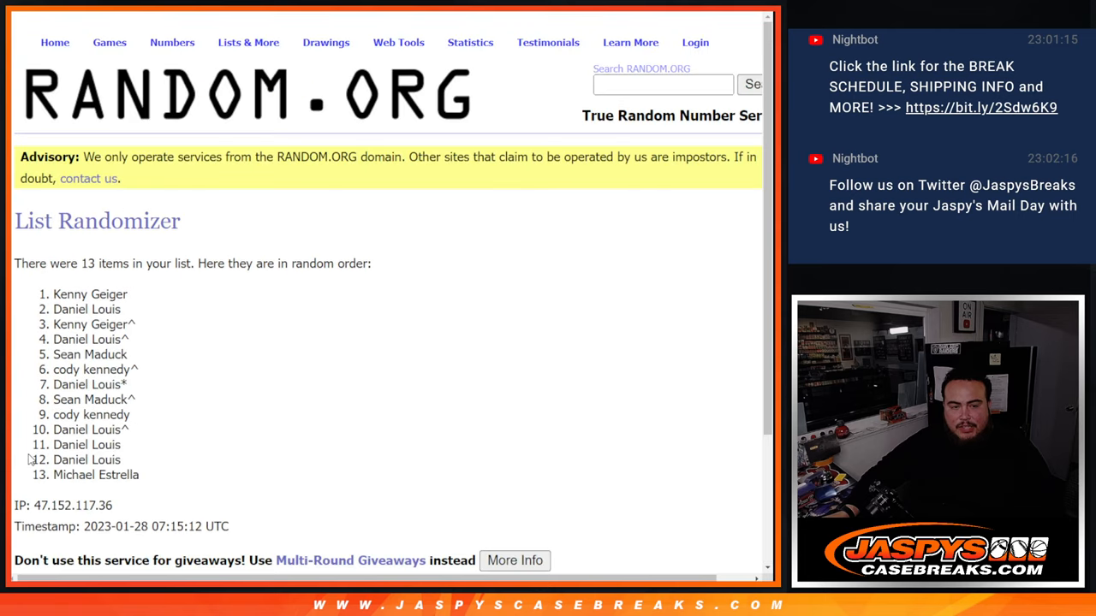
scroll(29, 459, down, 5)
click(40, 454)
scroll(28, 460, down, 5)
click(40, 453)
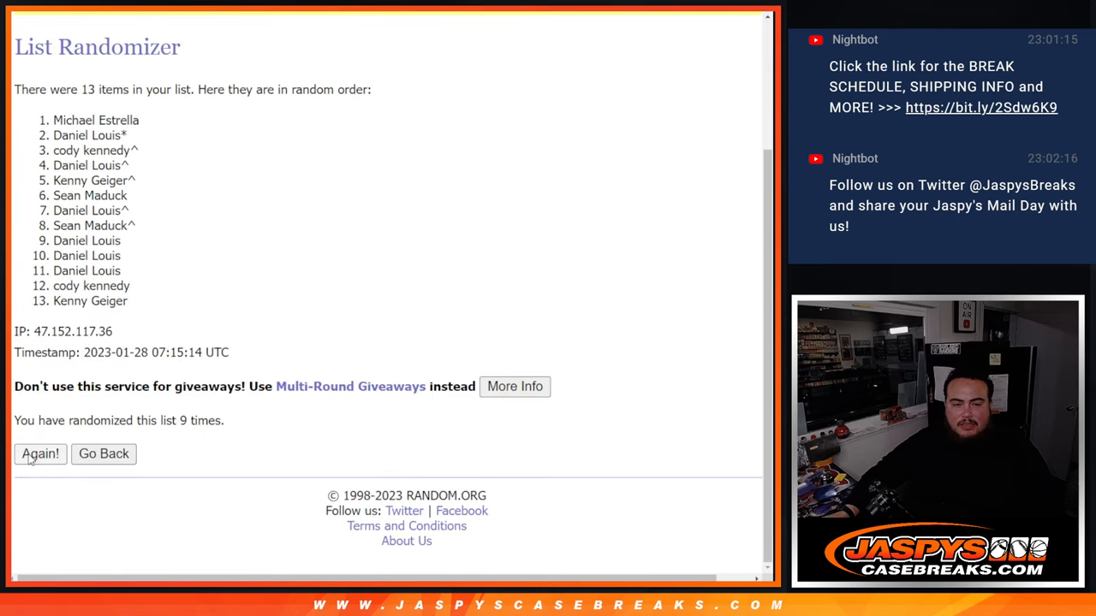
scroll(40, 454, down, 5)
click(41, 454)
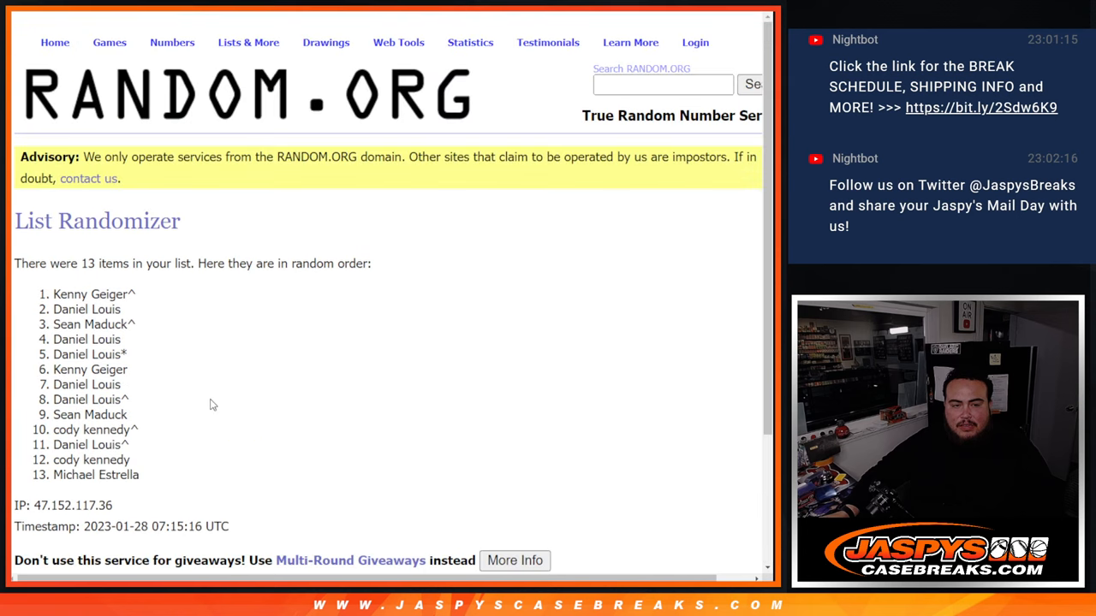
scroll(226, 385, down, 5)
drag(181, 420, 273, 411)
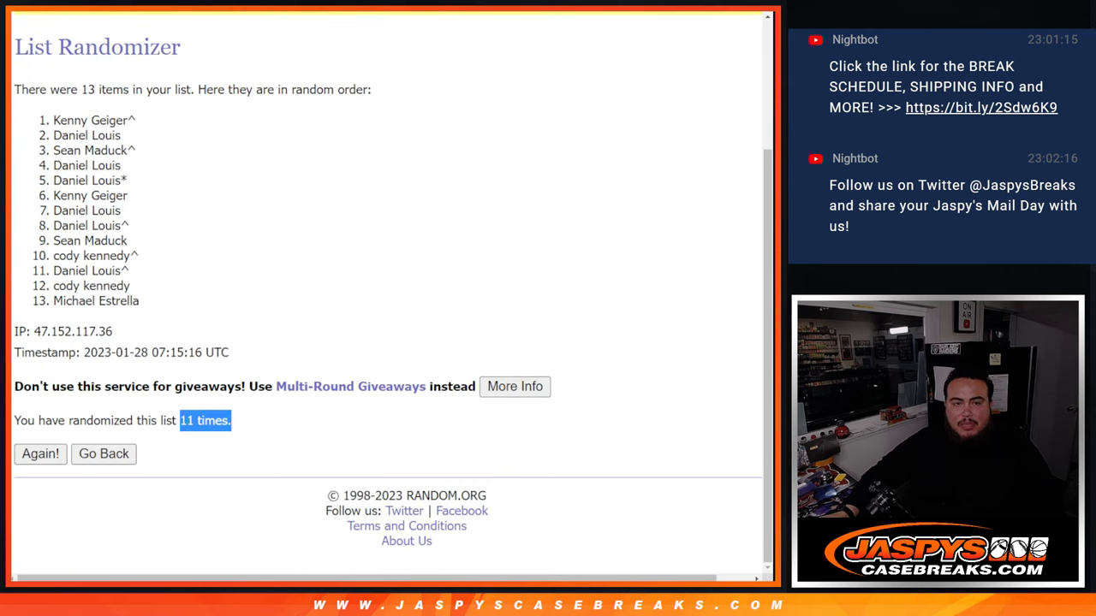
key(ctrl+Tab)
key(ctrl+Tab)
scroll(226, 342, up, 5)
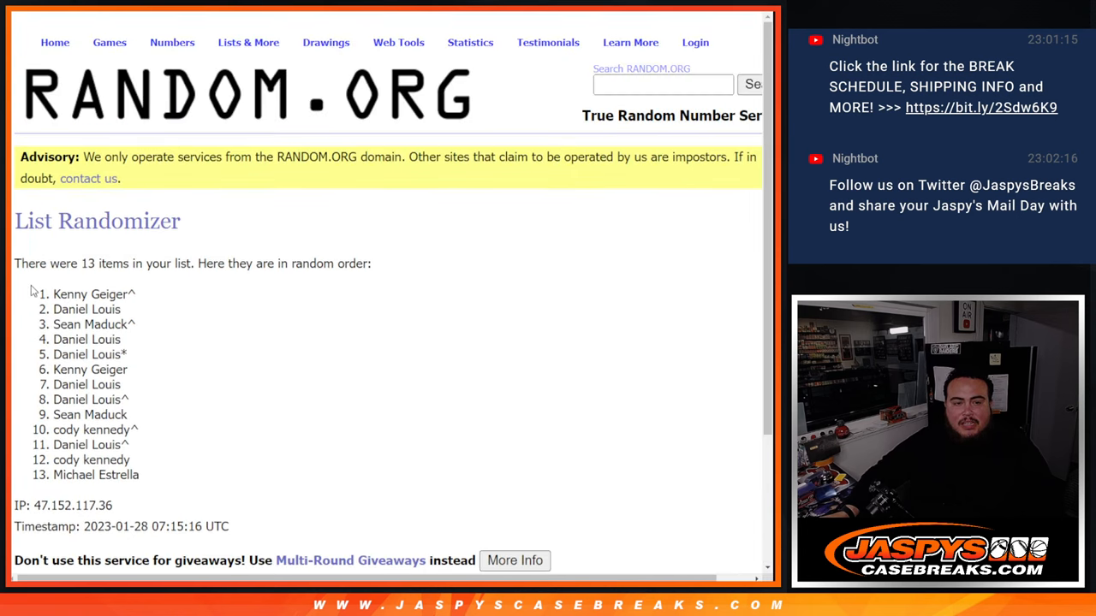
mouse_move(35, 291)
mouse_down()
mouse_move(193, 296)
mouse_move(179, 481)
mouse_up()
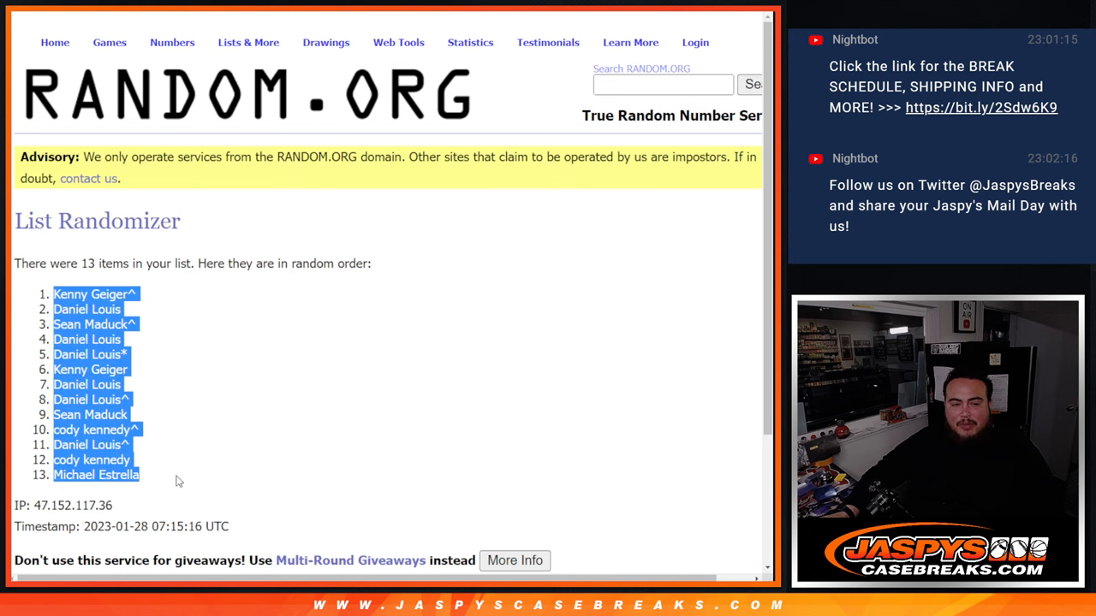
- Copy the 13 names and paste them into column A of the team-random sheet
key(ctrl+c)
key(ctrl+Tab)
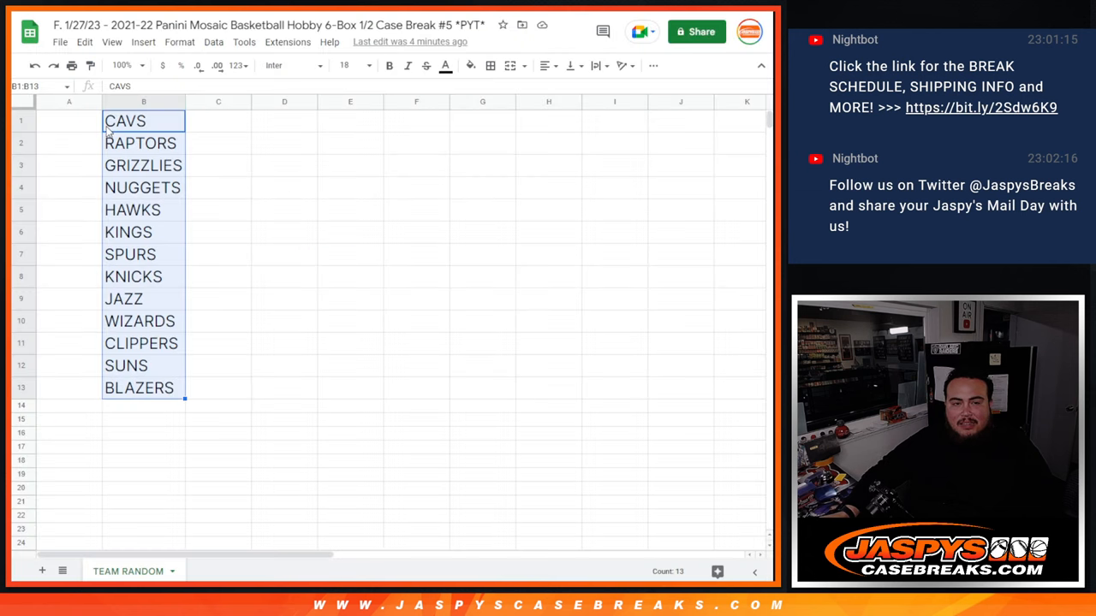
click(70, 124)
key(ctrl+v)
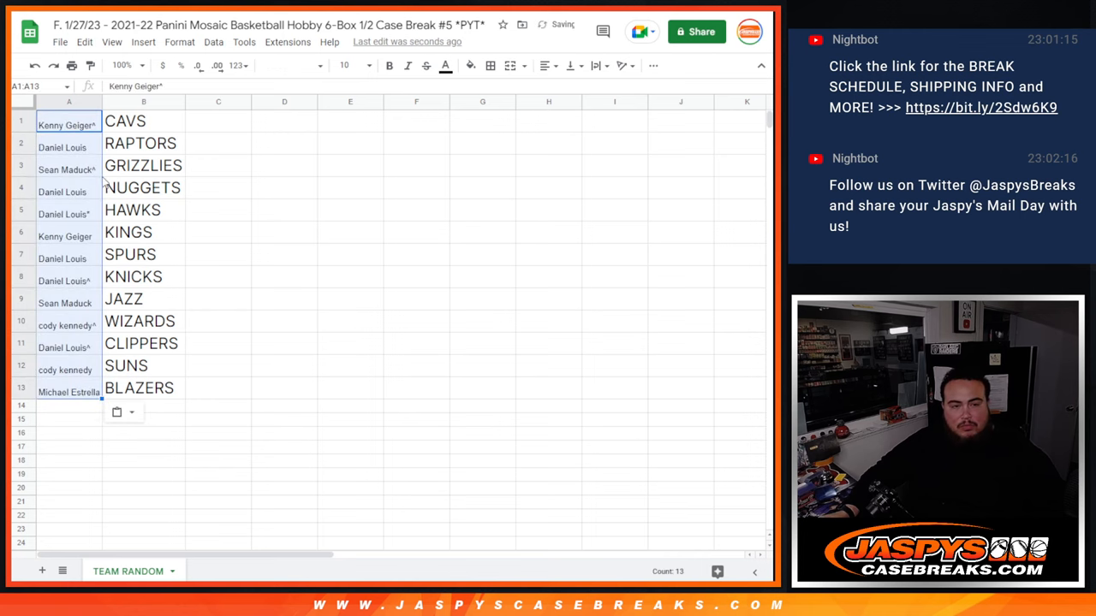
- Set the names to font size 18 and autofit column A to them
click(345, 65)
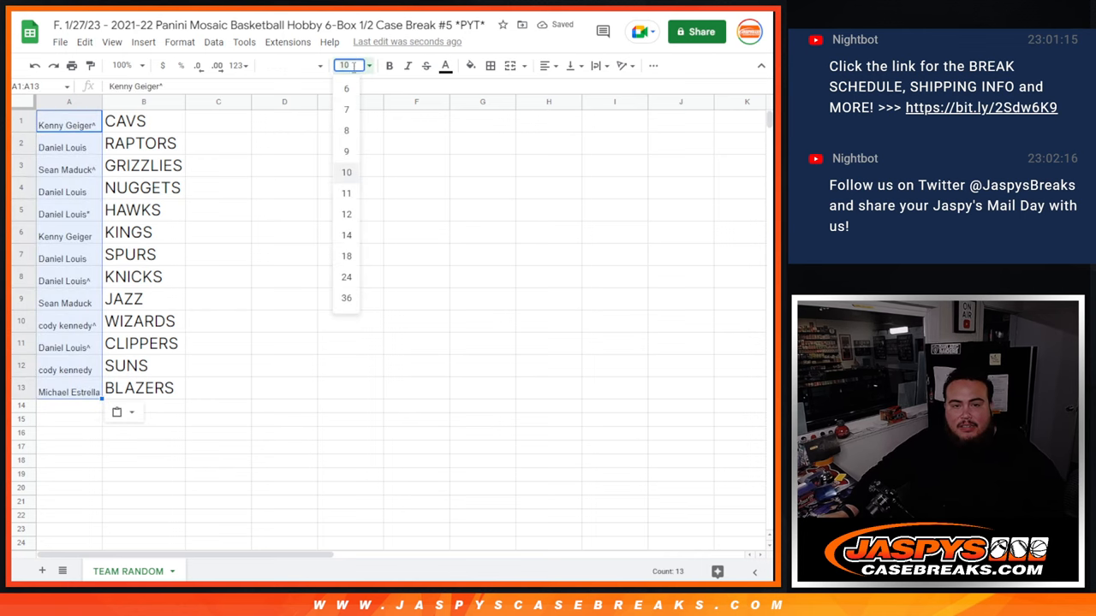
click(346, 263)
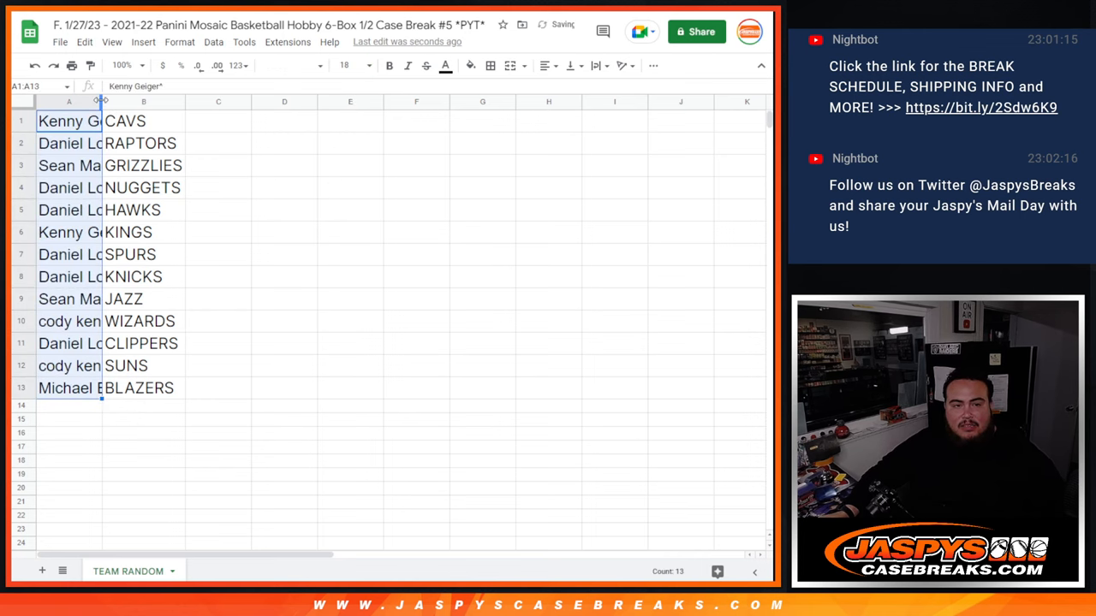
double_click(102, 101)
click(94, 121)
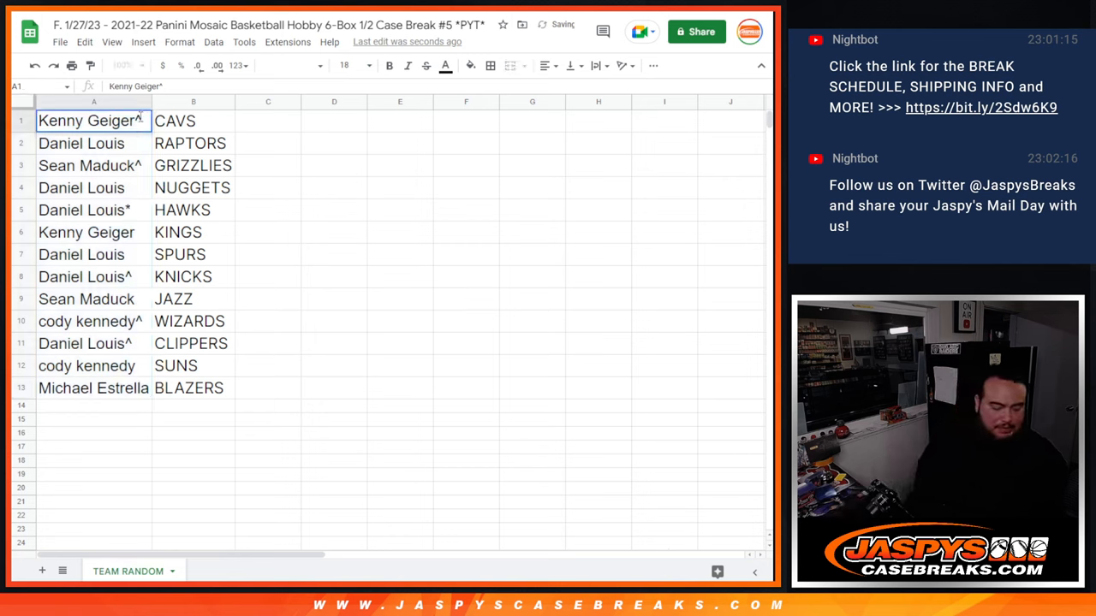
text(^)
- Add another caret to the names in A1 through A6
key(Return)
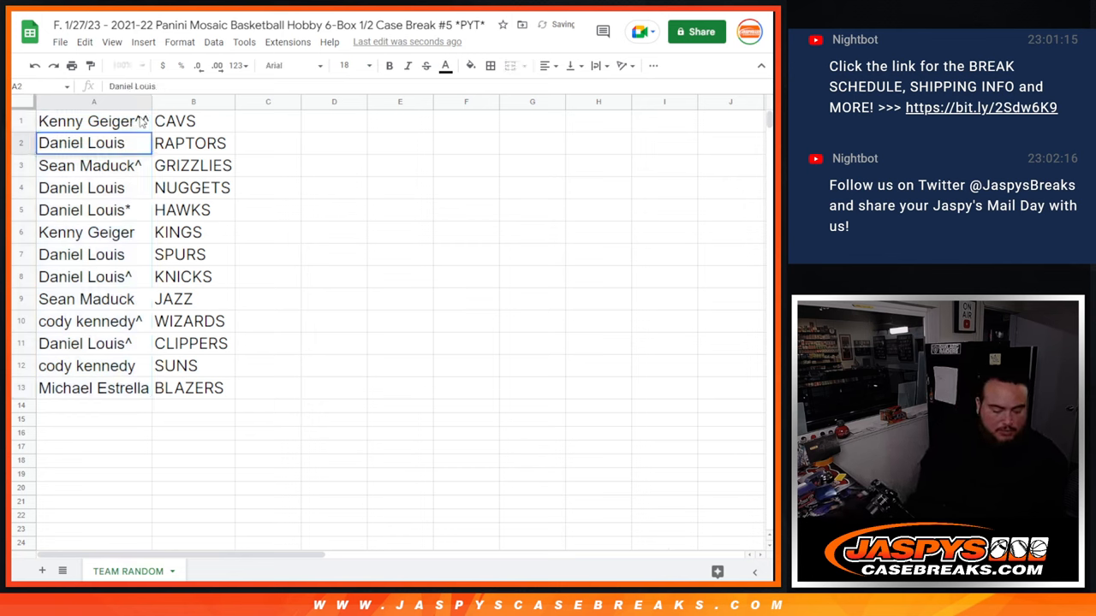
text(^)
key(Return)
text(^)
key(Return)
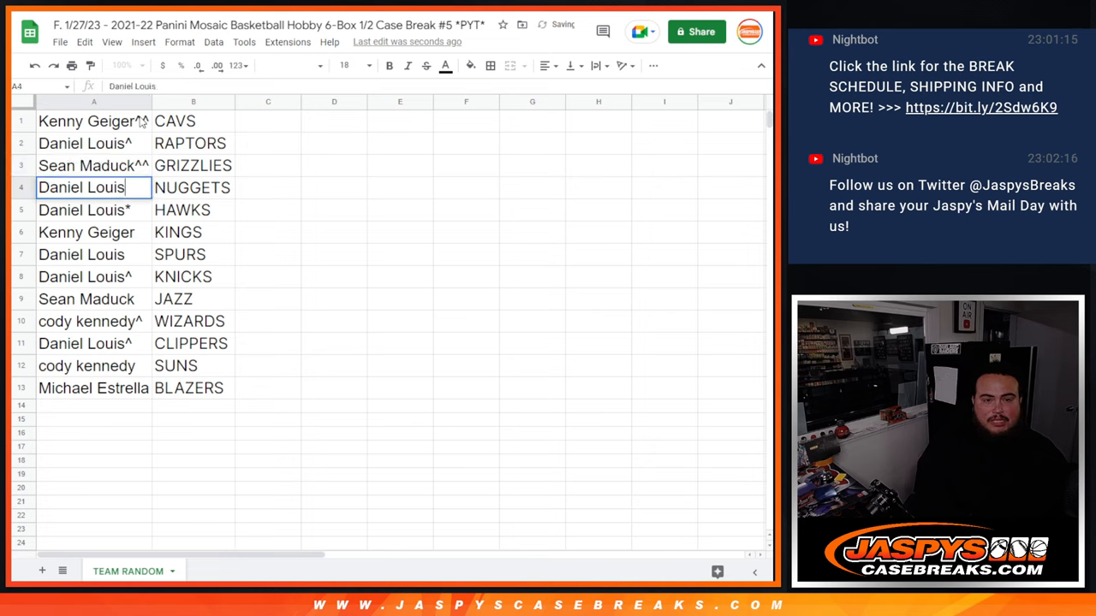
text(^)
key(Return)
key(Return)
text(^)
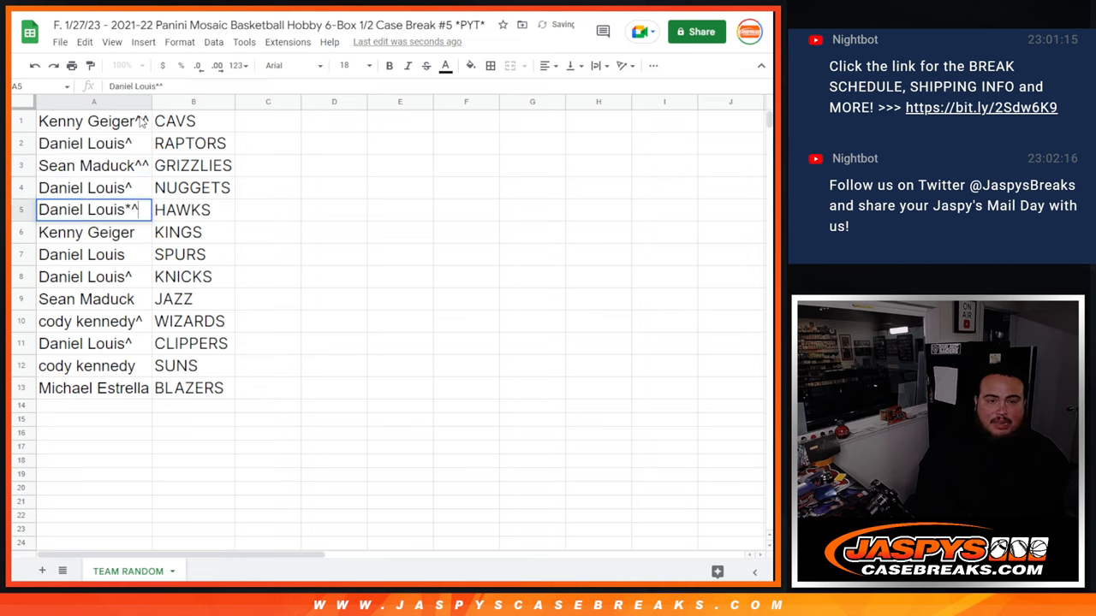
key(Return)
text(^)
key(Return)
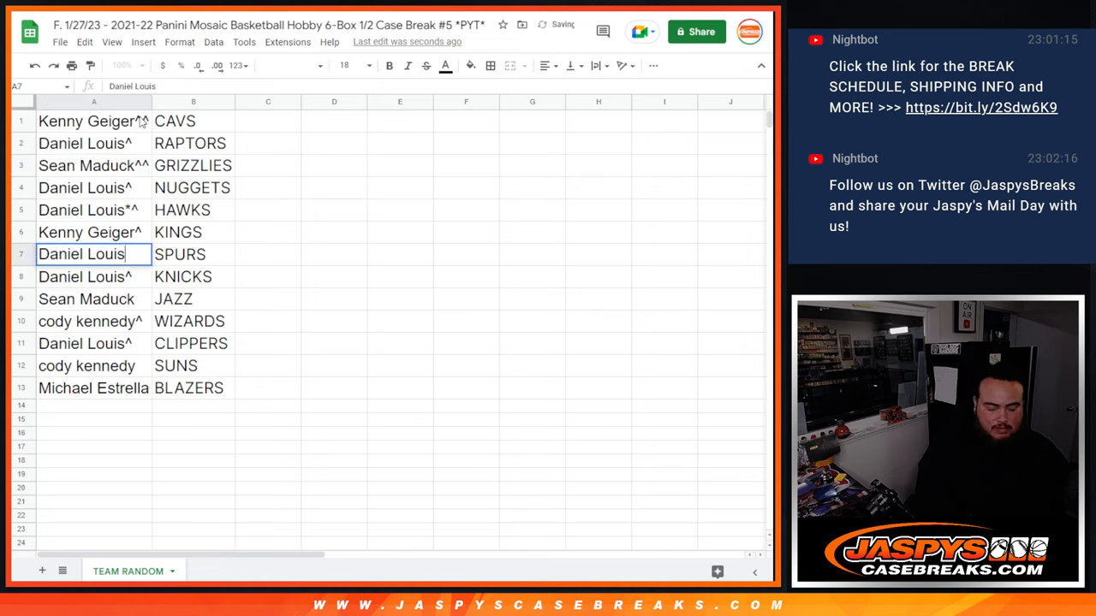
text(^)
- Add carets to the remaining names through A13 and widen column A to fit
key(Return)
text(^)
key(Return)
key(Return)
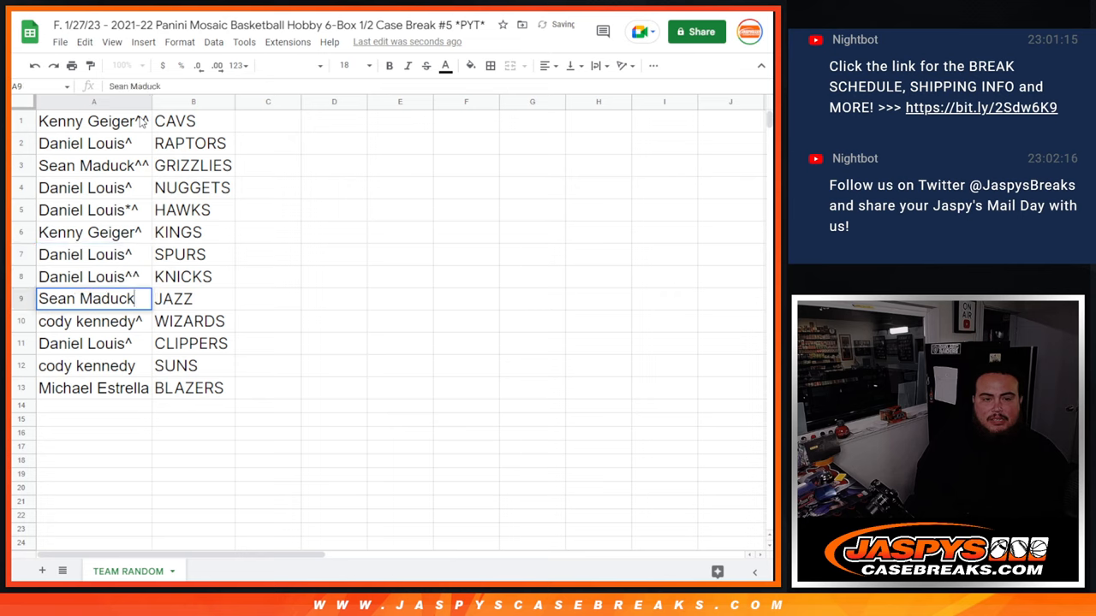
text(^)
key(Return)
key(Return)
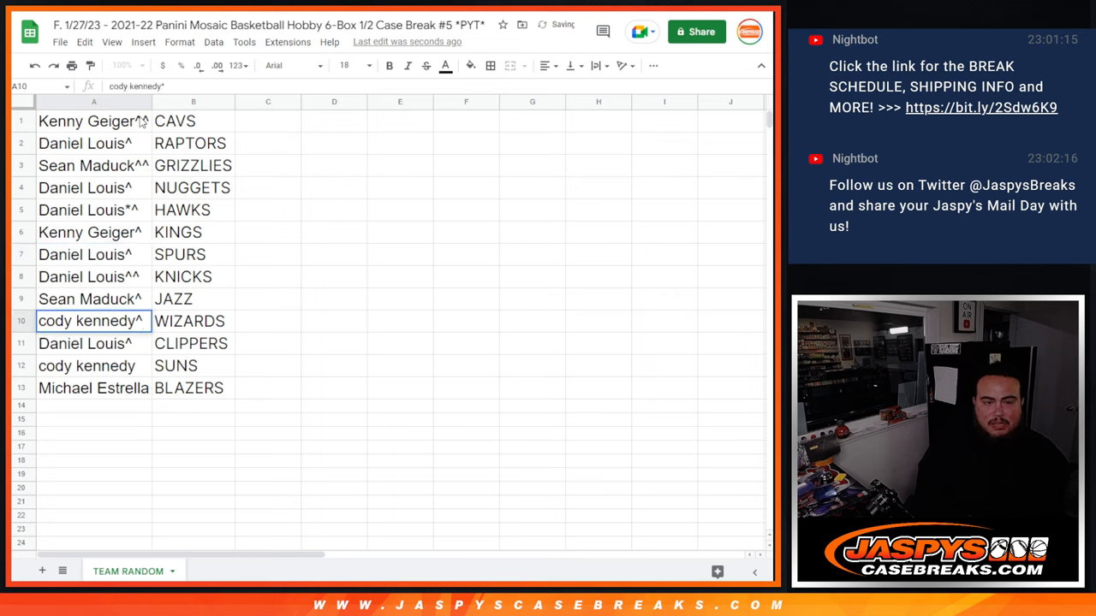
text(^)
key(Return)
key(Return)
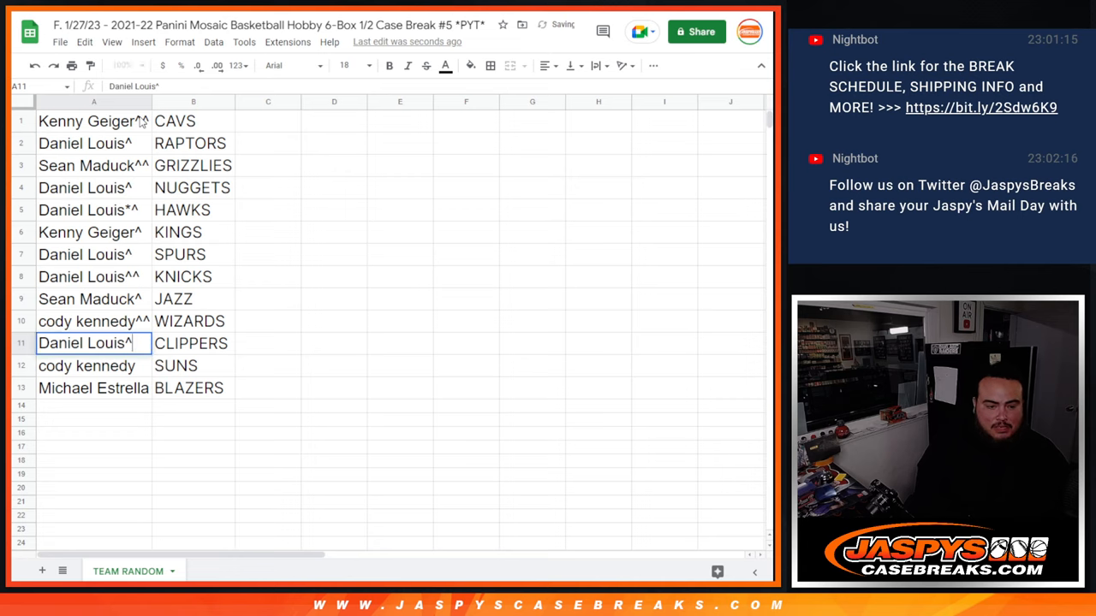
text(^)
key(Return)
key(Return)
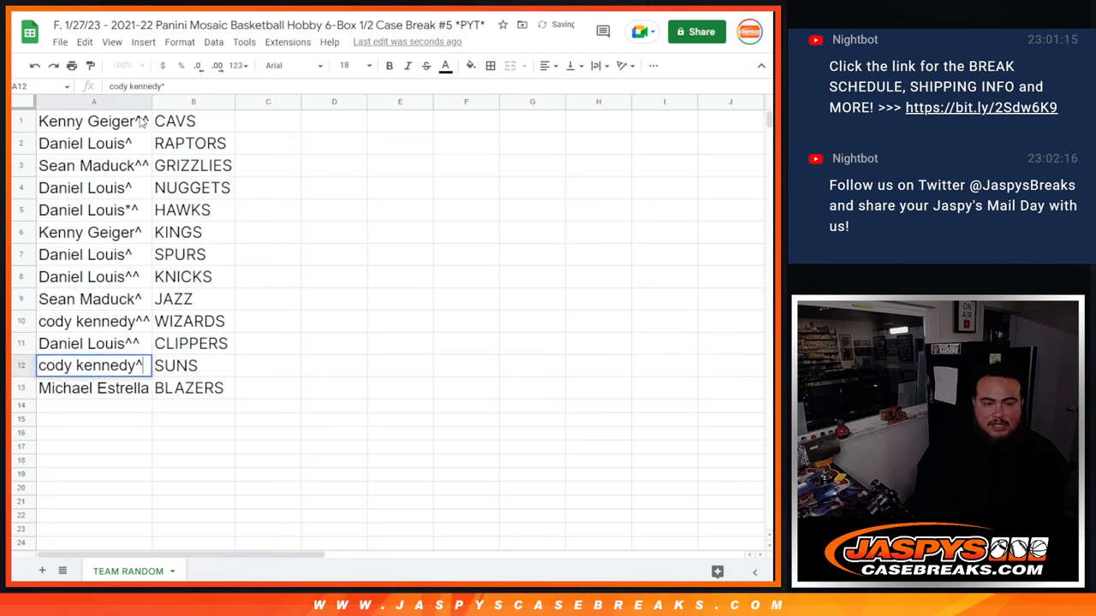
key(Return)
key(Return)
text(^)
key(Return)
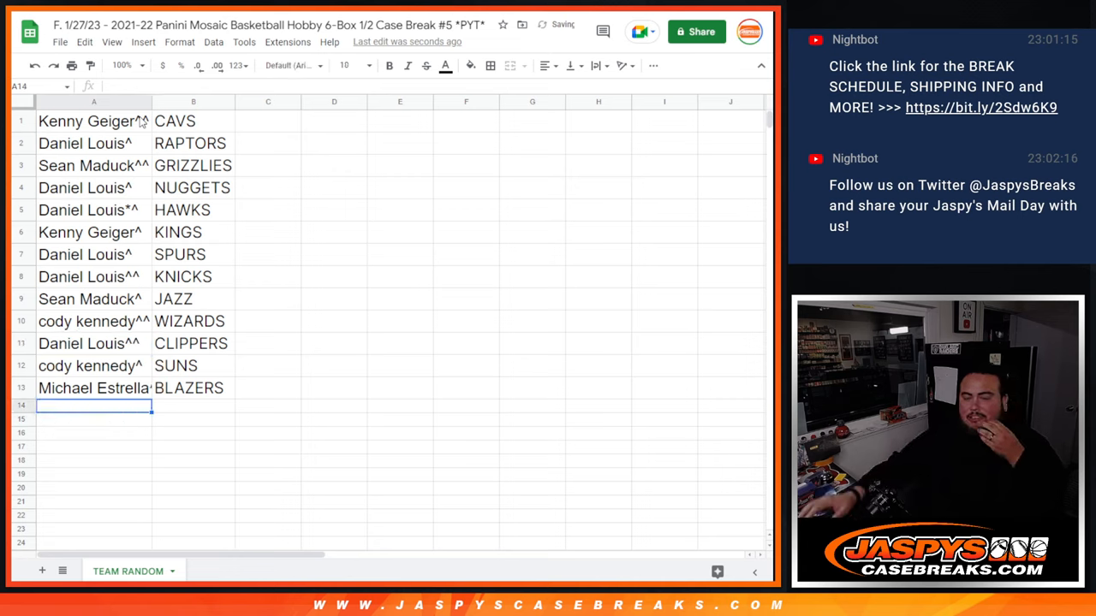
drag(152, 103, 160, 102)
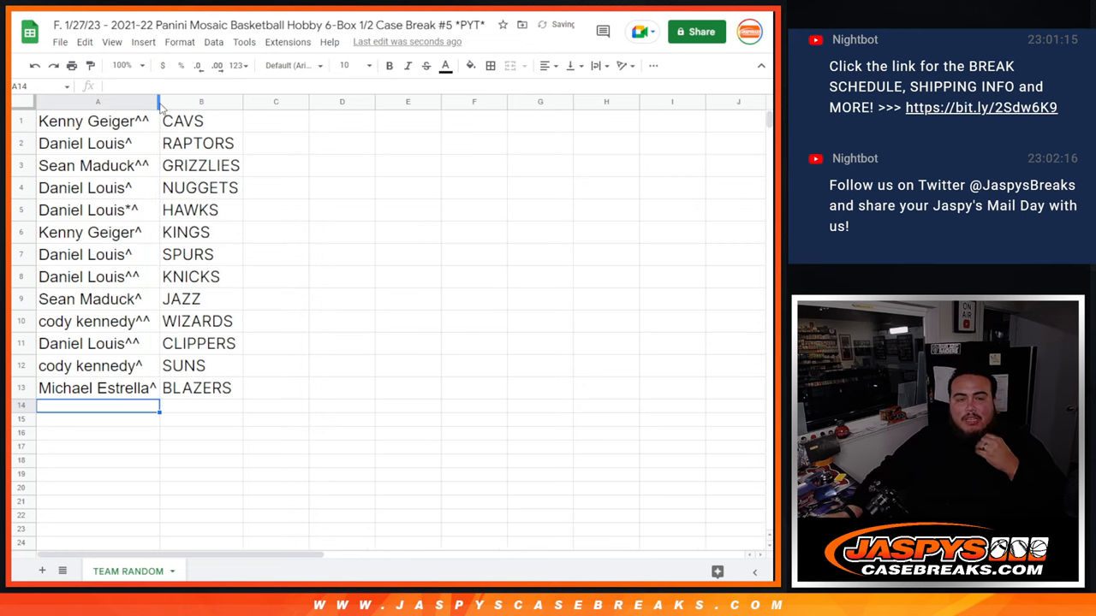